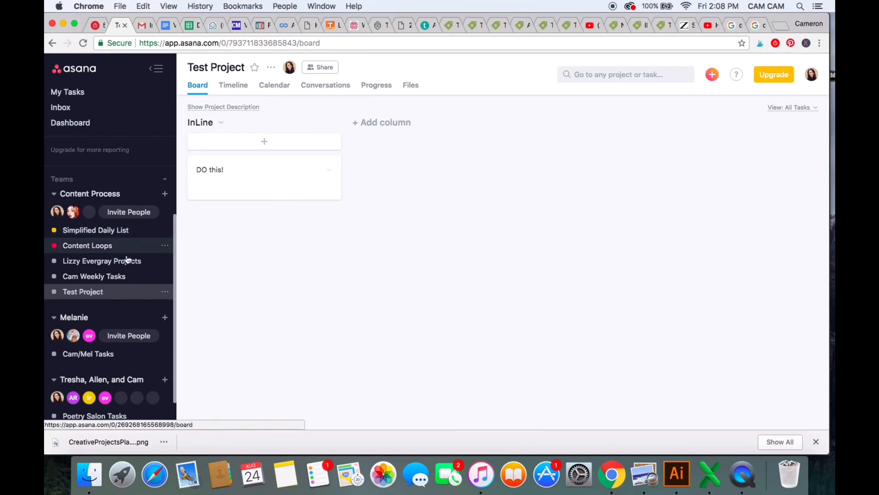
Open the Simplified Daily List project and review its task columns from Currently working on to Completed Priority Tasks
click(118, 231)
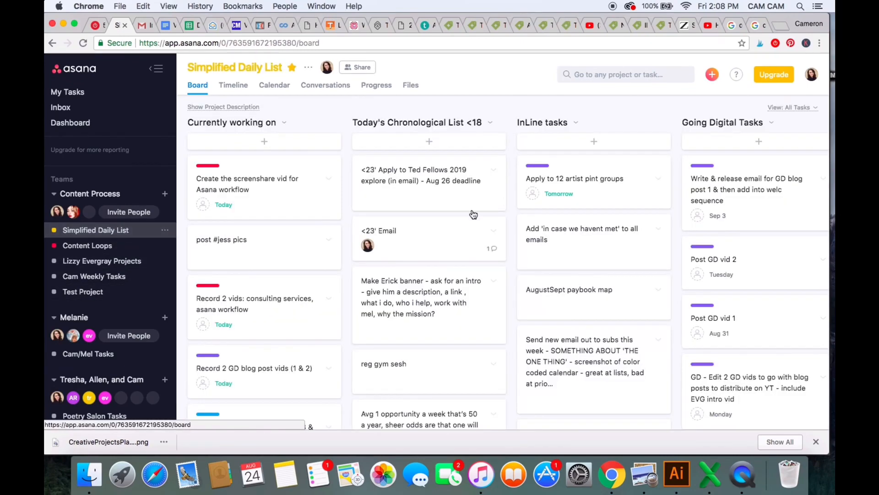
drag(593, 177, 578, 188)
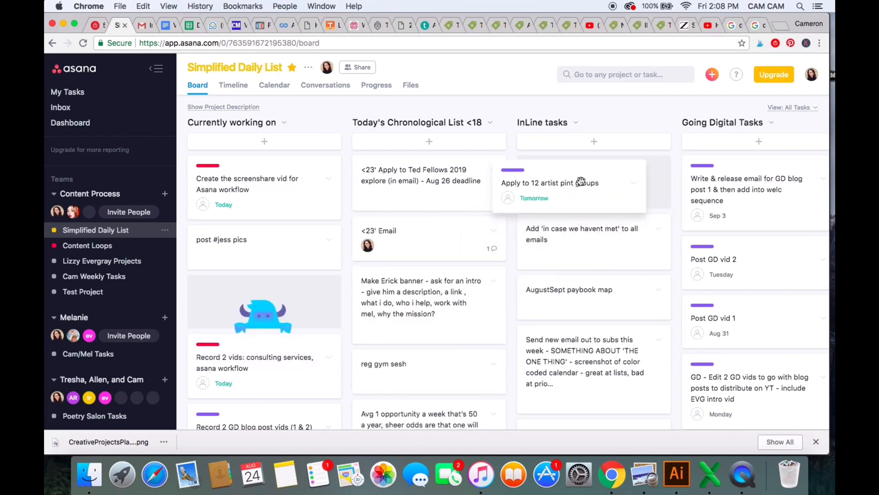
scroll(518, 268, right, 5)
scroll(518, 269, left, 5)
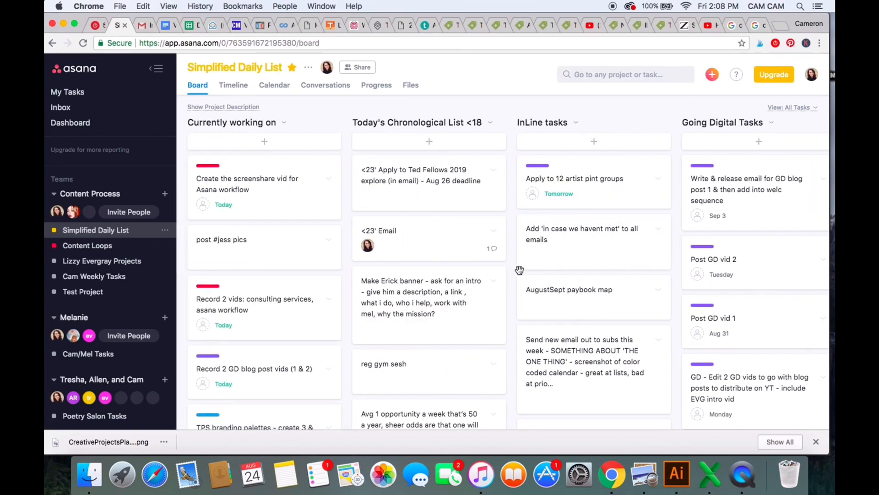
scroll(491, 251, right, 5)
scroll(492, 255, right, 10)
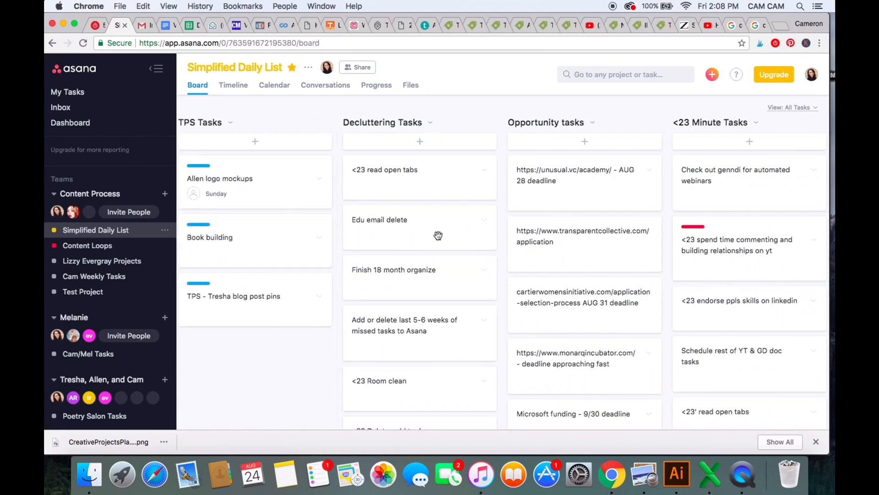
scroll(722, 204, right, 8)
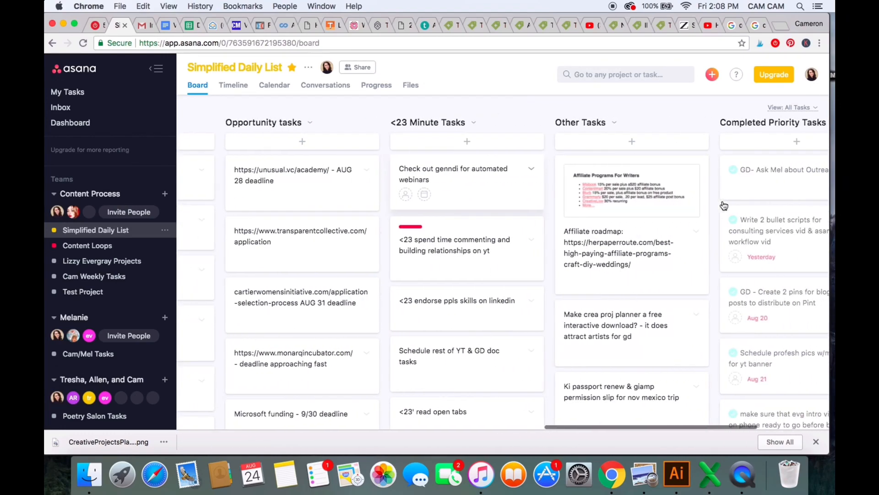
scroll(518, 149, right, 6)
scroll(406, 284, left, 10)
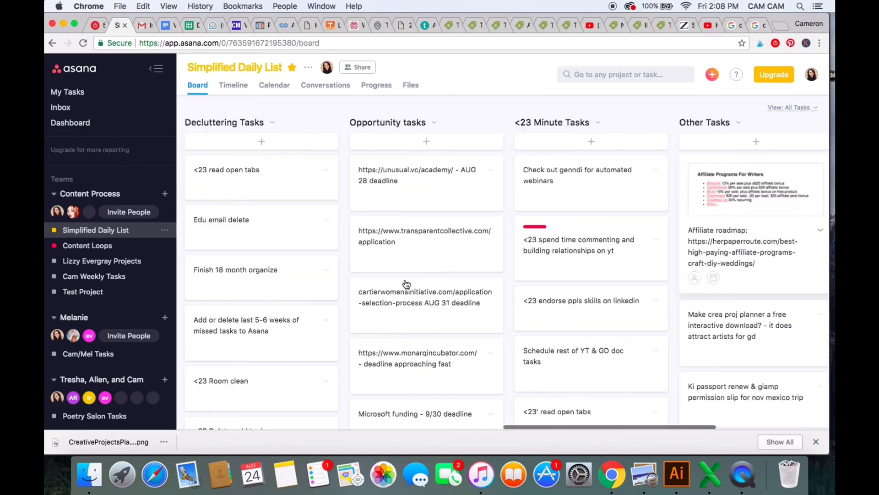
scroll(406, 284, left, 15)
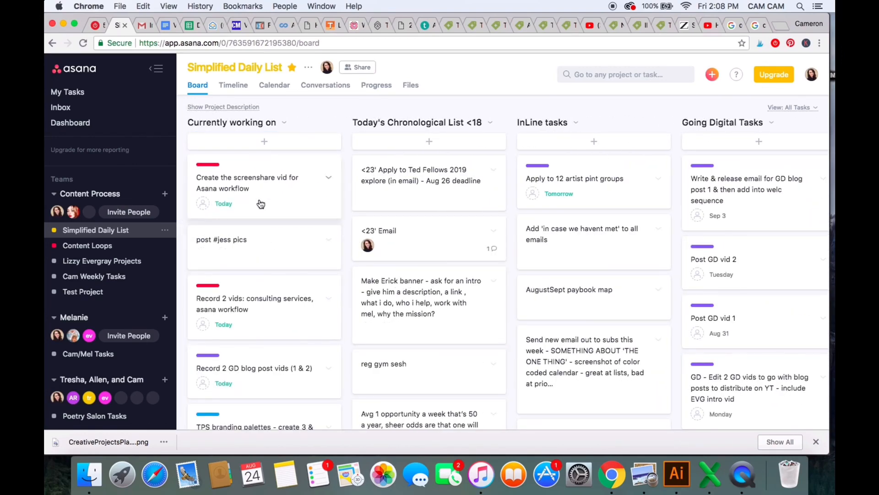
click(457, 240)
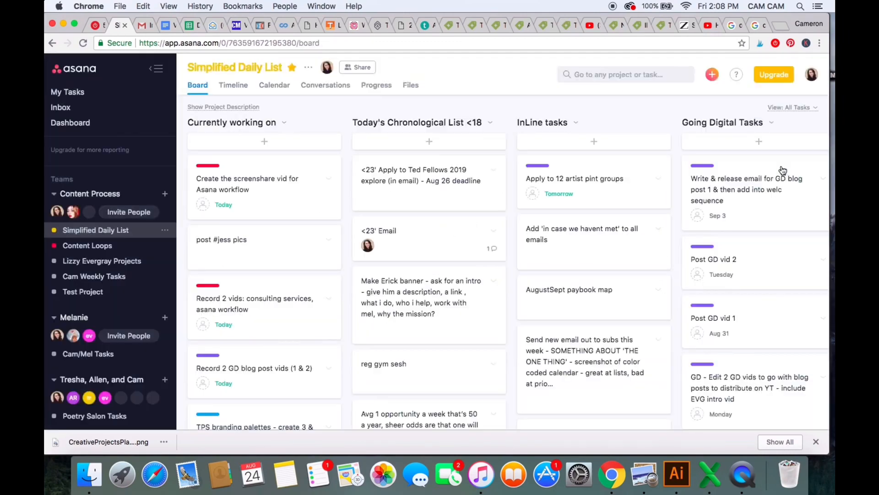
key(Escape)
Post the comment "Great job on this!" on the "Apply to 12 artist pint groups" task and close the task
click(581, 175)
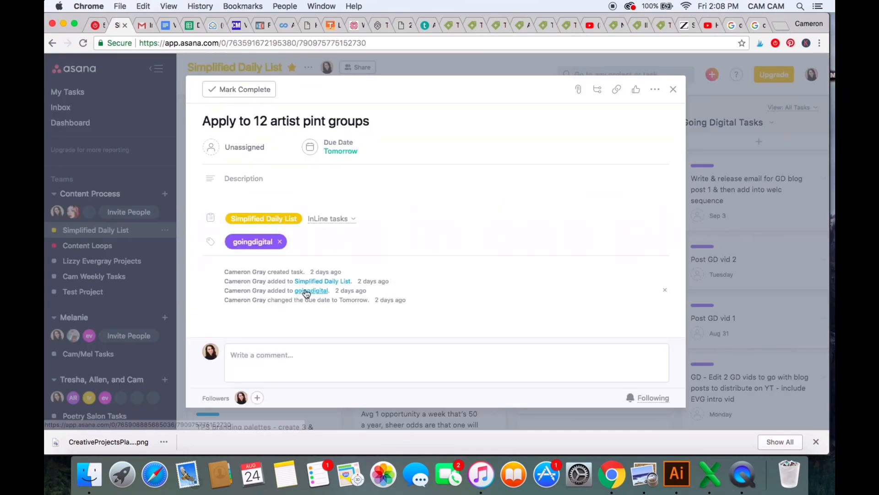
click(306, 359)
text(Great)
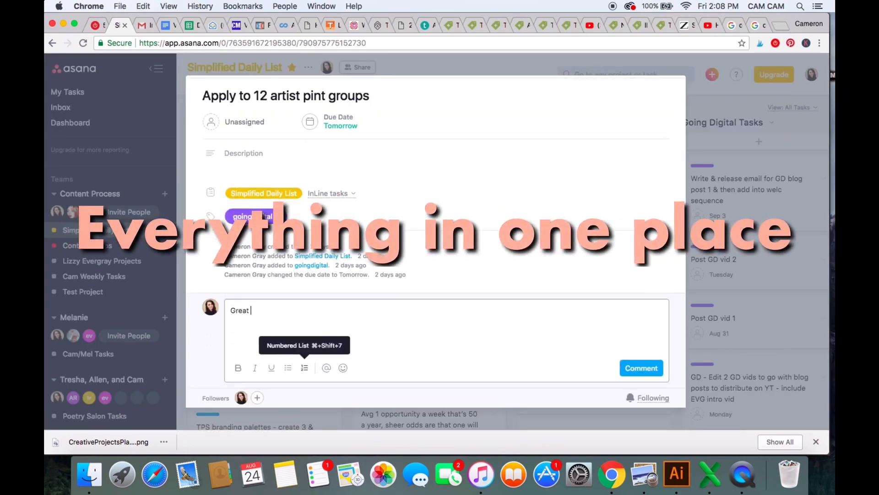
text( job on this!)
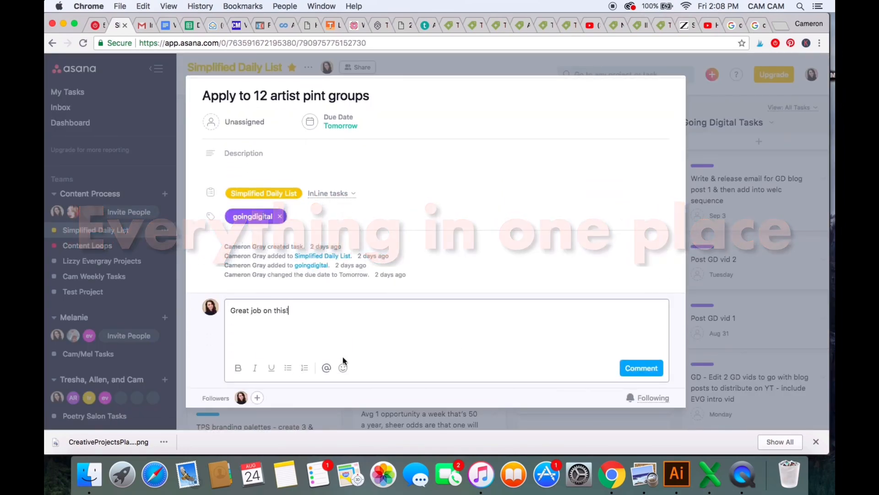
click(633, 374)
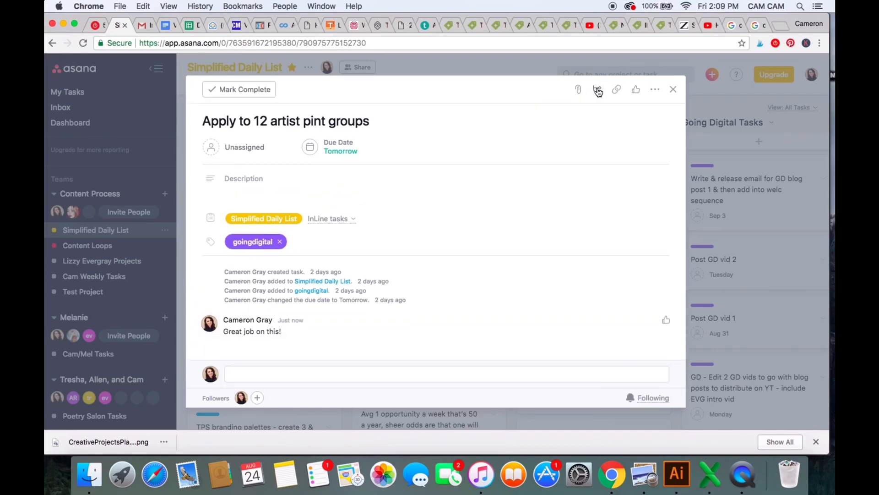
click(712, 180)
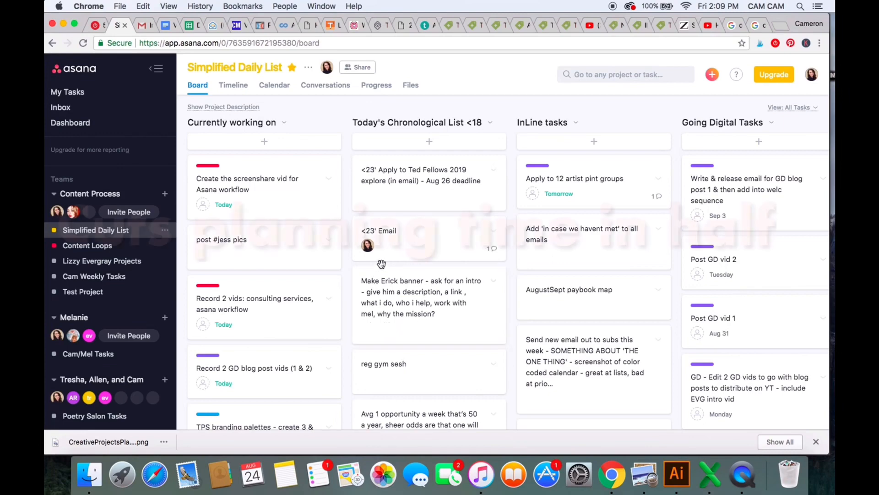
Examine the "<23' Email", "<23 read open tabs" and "<23 Room clean" tasks across the board
click(419, 241)
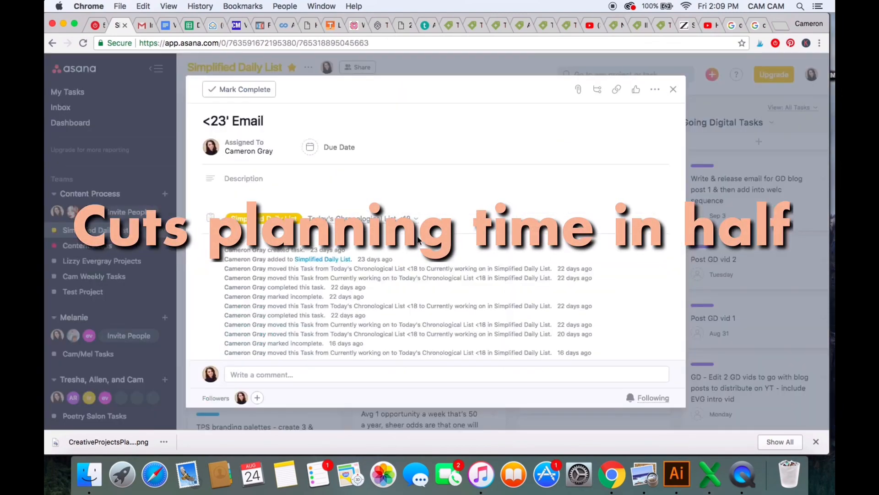
key(Escape)
scroll(578, 345, right, 10)
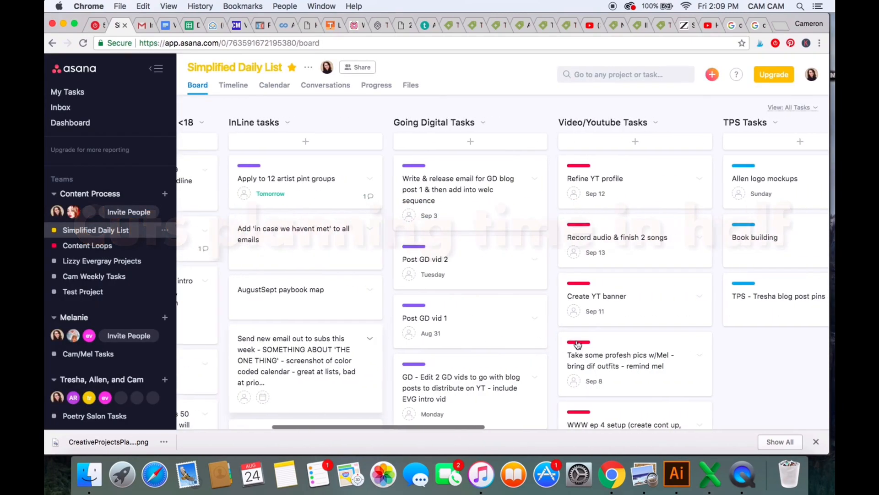
scroll(578, 344, right, 5)
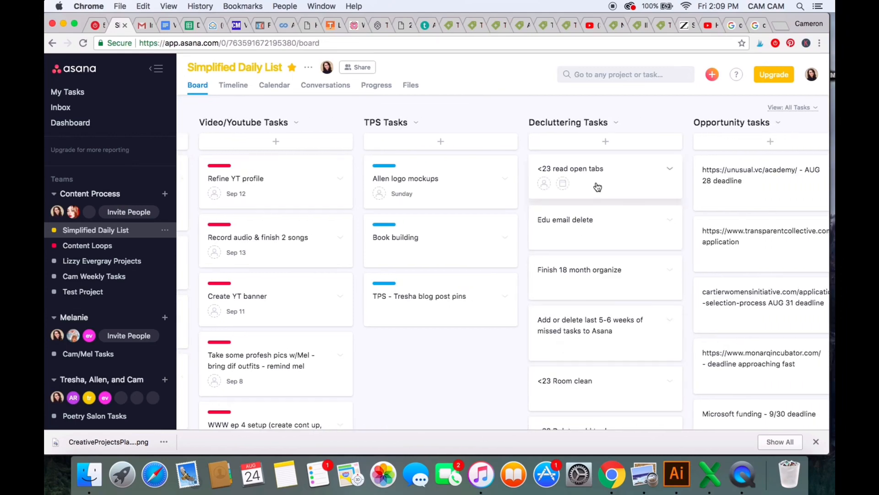
click(593, 187)
key(Escape)
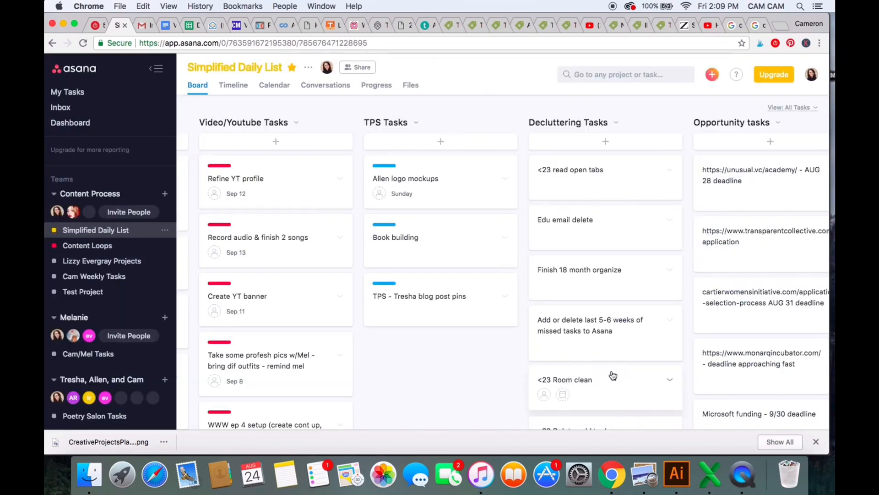
click(613, 373)
key(Escape)
scroll(637, 265, left, 5)
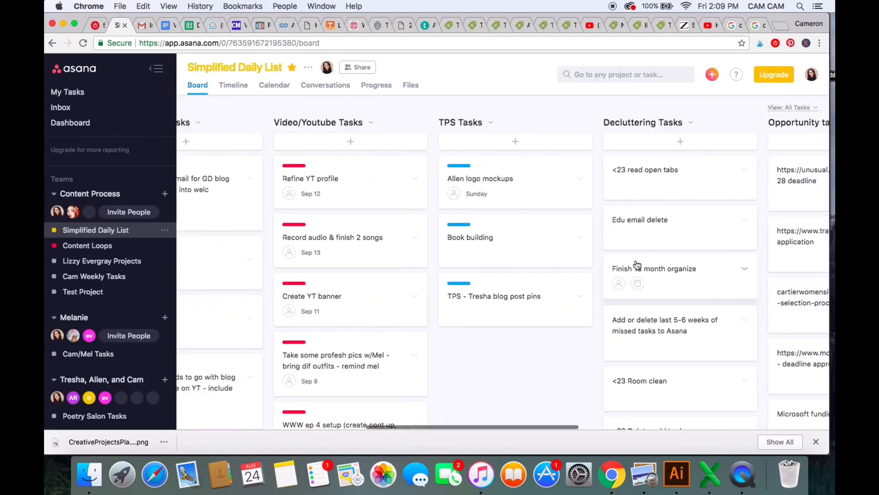
scroll(637, 264, left, 3)
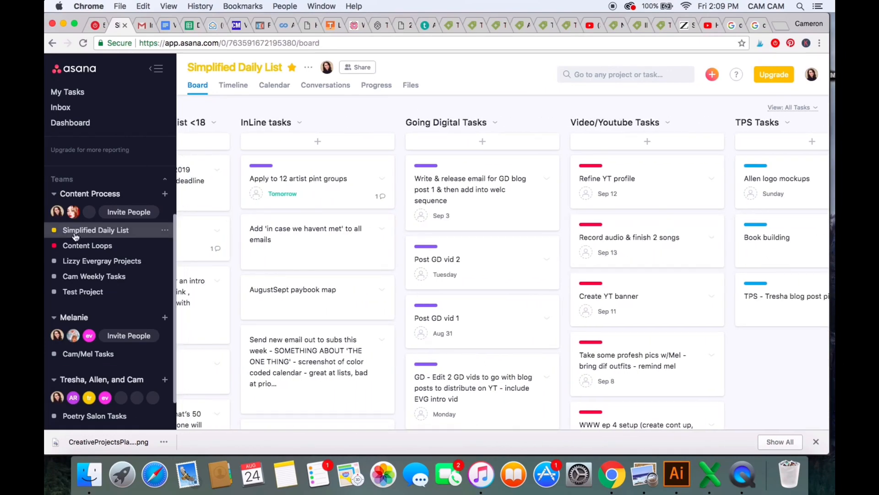
Open the weekly tasks project and look through the tasks in its EVG columns
click(87, 277)
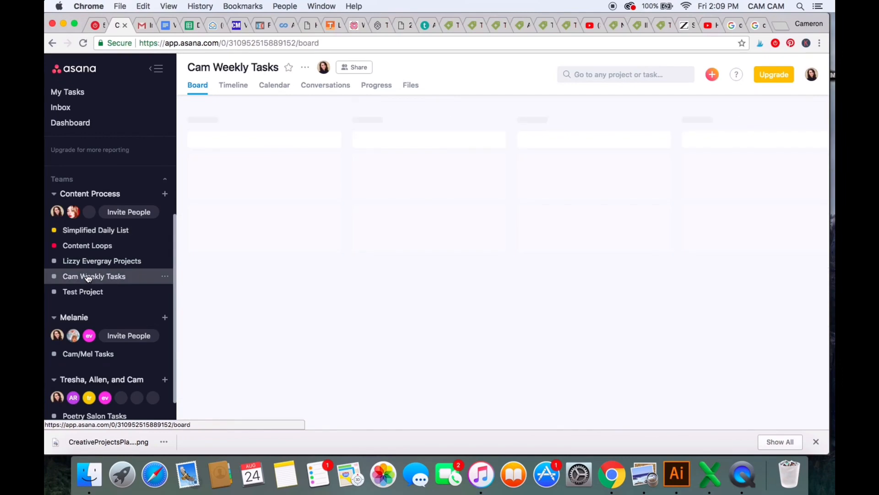
scroll(269, 329, down, 1)
scroll(269, 330, down, 2)
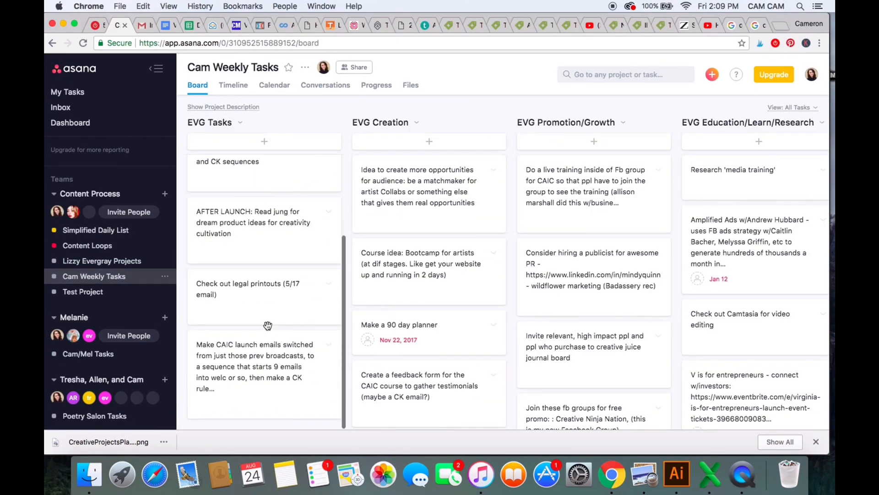
scroll(559, 318, down, 5)
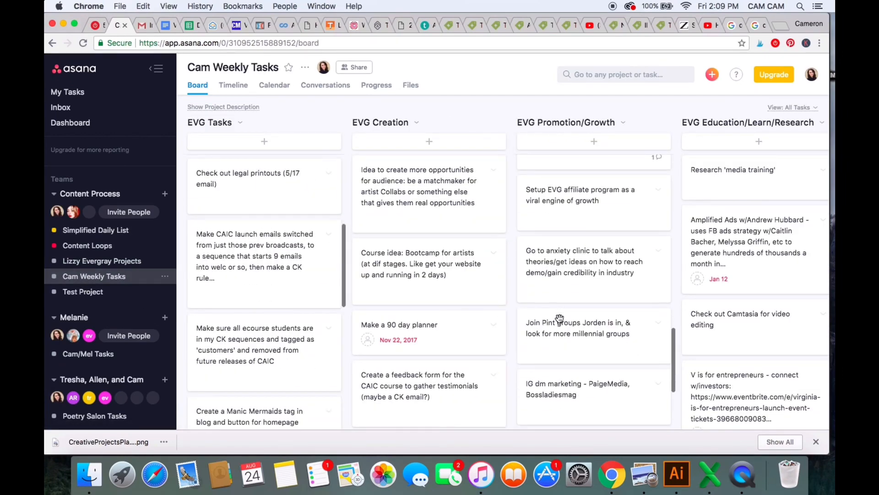
scroll(560, 318, down, 5)
scroll(560, 320, right, 8)
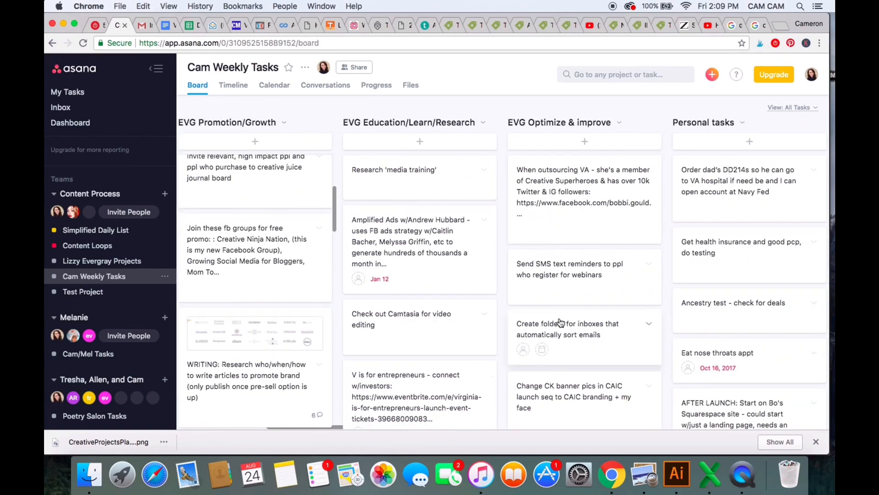
scroll(245, 218, up, 5)
scroll(542, 248, down, 6)
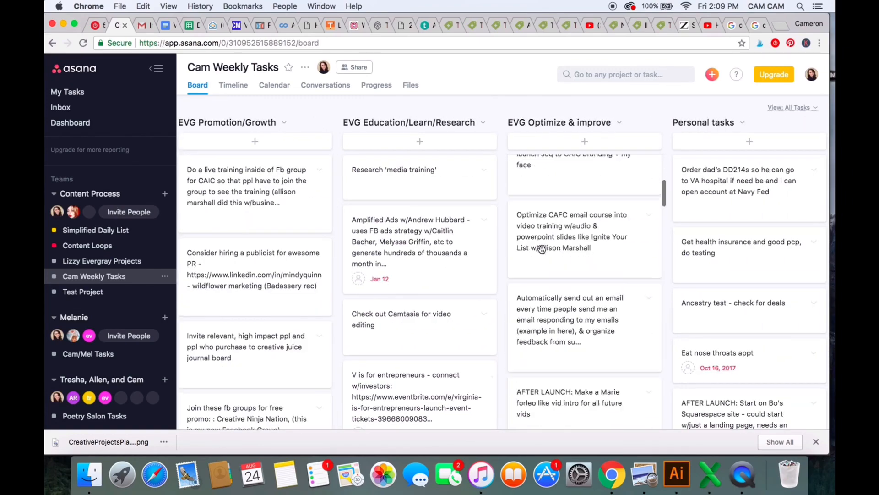
scroll(542, 249, down, 8)
Look through the tasks in the weekly project's Personal tasks and InLine columns
scroll(542, 249, right, 10)
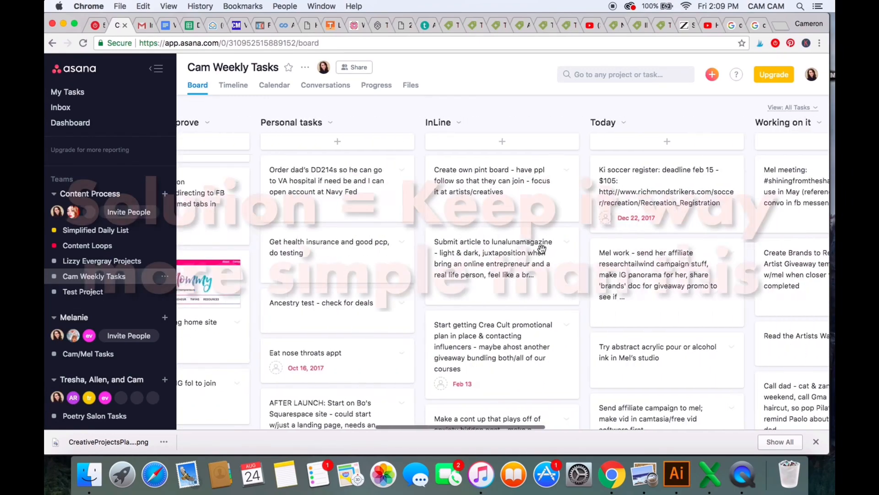
scroll(542, 249, right, 2)
scroll(338, 252, down, 5)
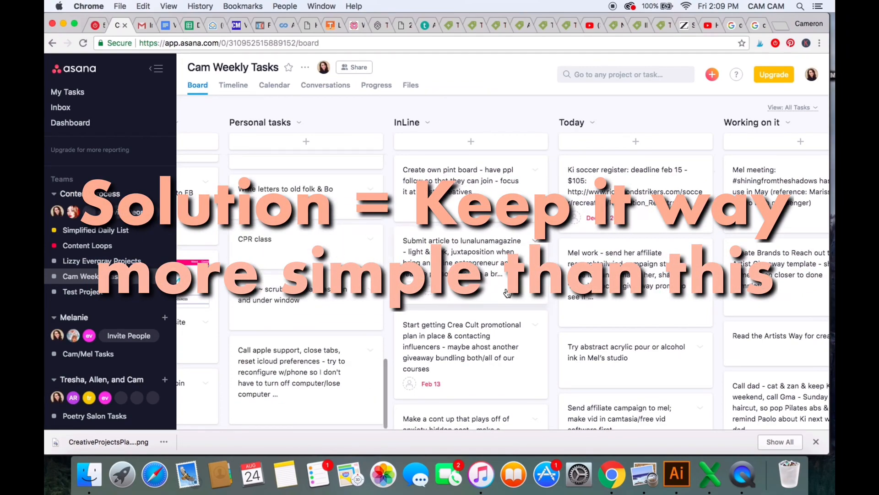
scroll(507, 293, down, 20)
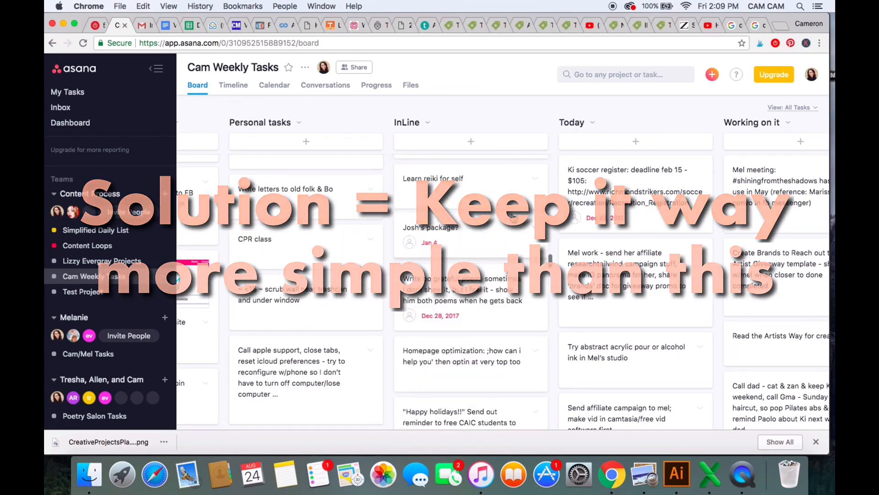
scroll(514, 216, up, 10)
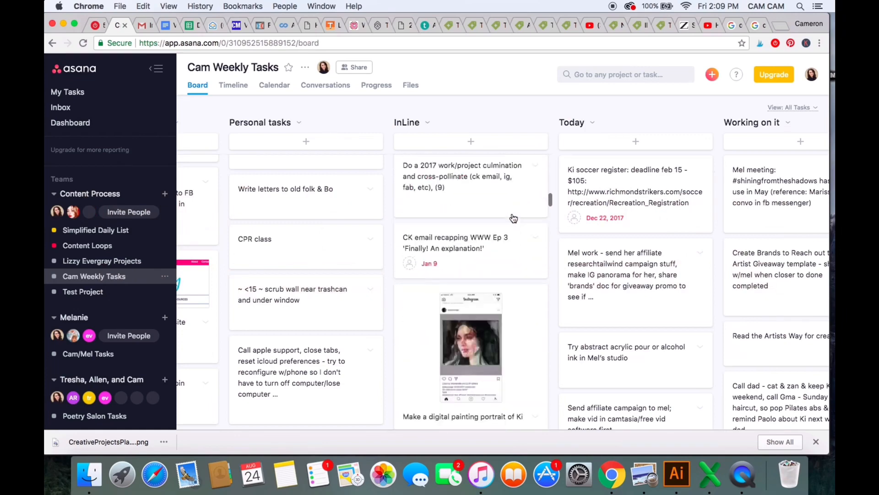
scroll(513, 218, down, 10)
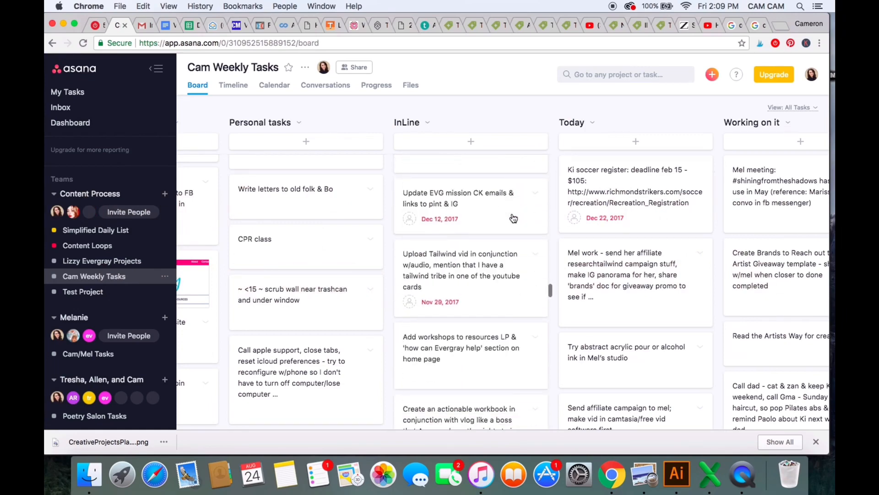
scroll(513, 218, down, 8)
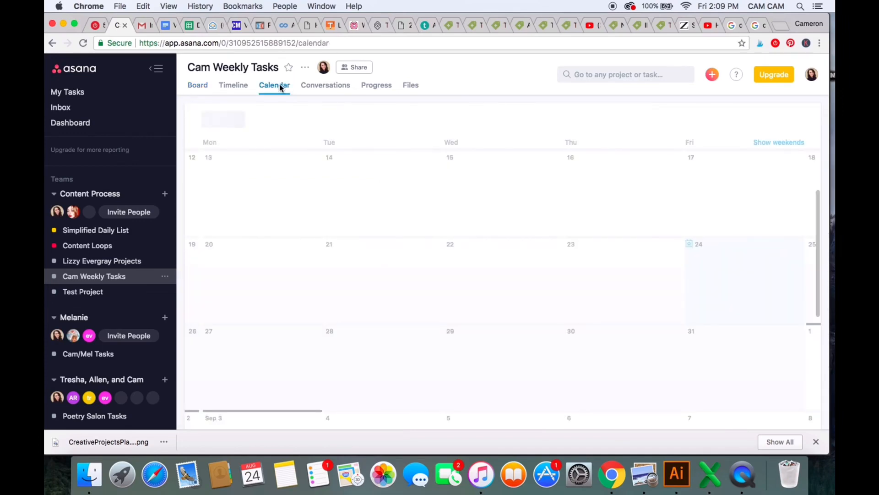
View the weekly tasks project as a calendar with weekends shown and look back through the earlier months
click(778, 143)
scroll(659, 225, down, 3)
scroll(658, 224, up, 10)
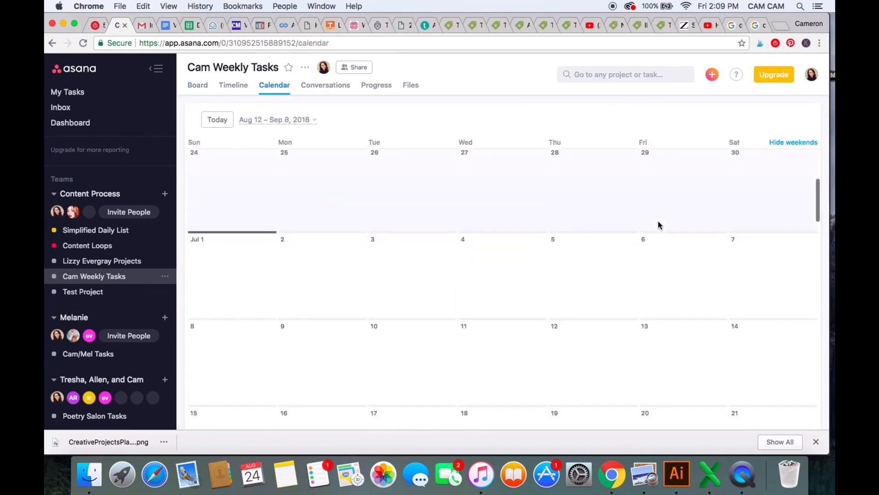
scroll(658, 221, down, 3)
scroll(659, 222, up, 2)
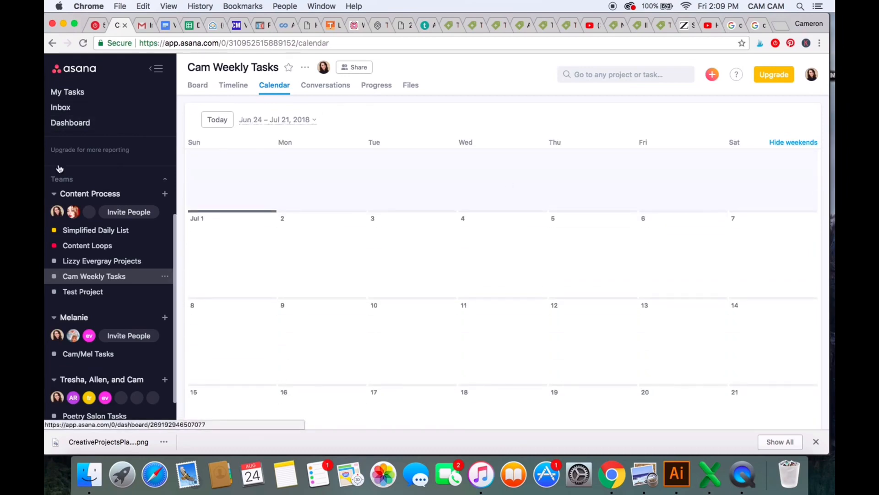
Display the Simplified Daily List project as a calendar with weekends shown
click(98, 231)
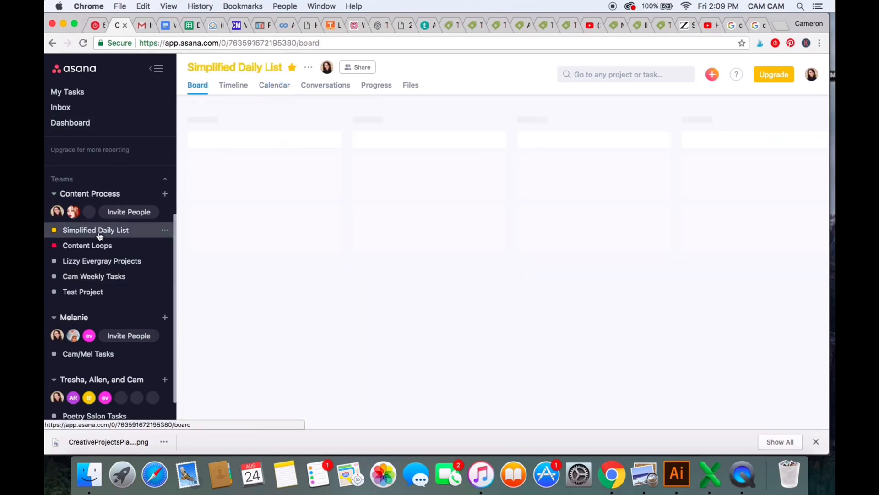
click(278, 89)
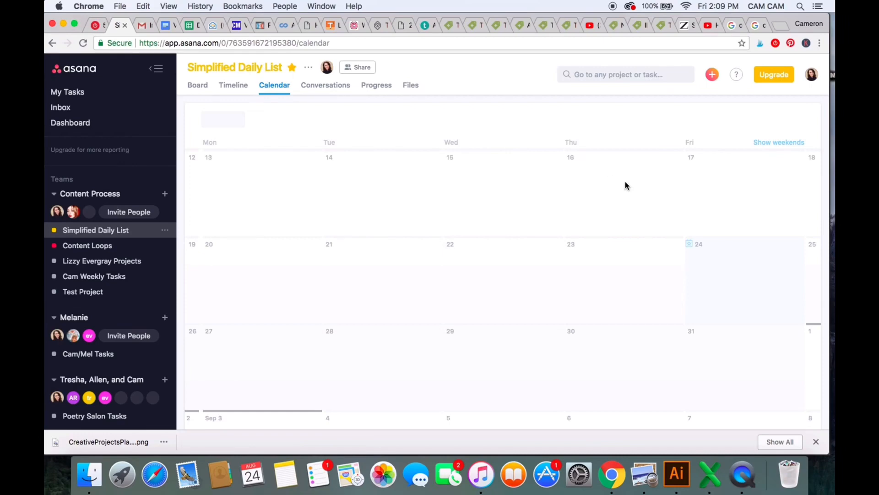
click(773, 143)
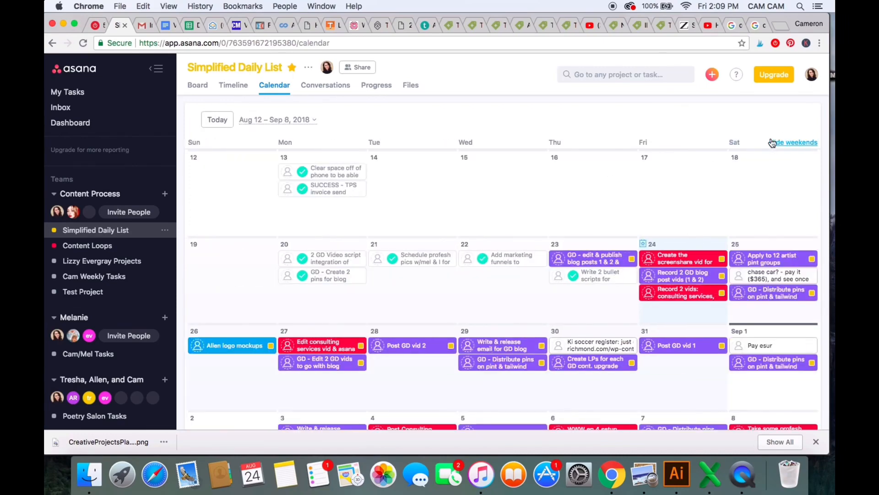
Look over the calendar's coming weeks, return to the board and look through its Going Digital, Video/Youtube and TPS task columns
scroll(686, 272, down, 3)
scroll(688, 273, up, 2)
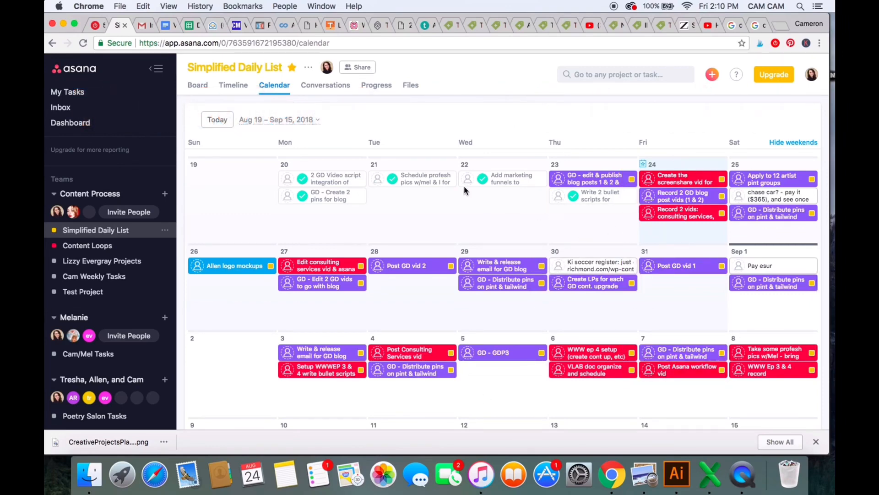
click(199, 86)
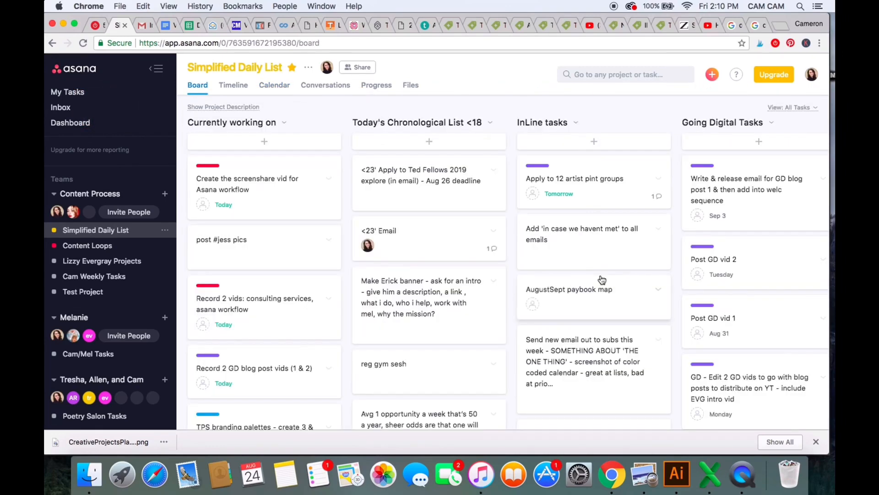
scroll(601, 279, right, 7)
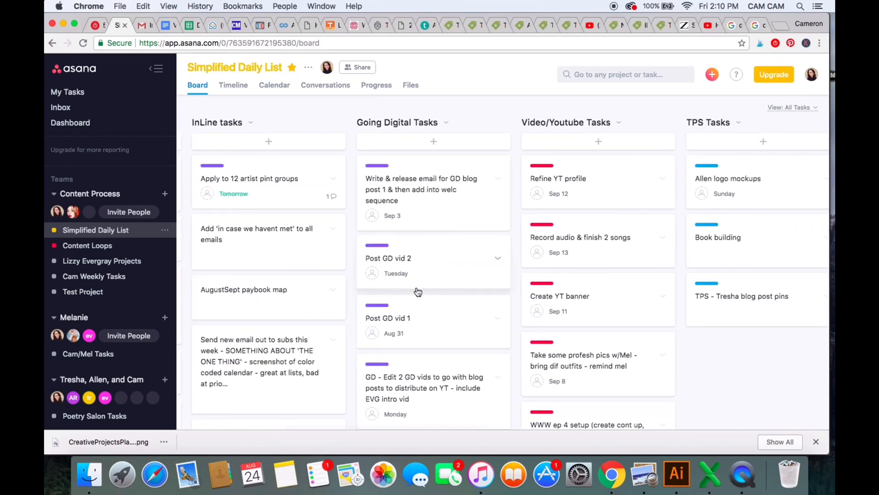
scroll(414, 256, down, 10)
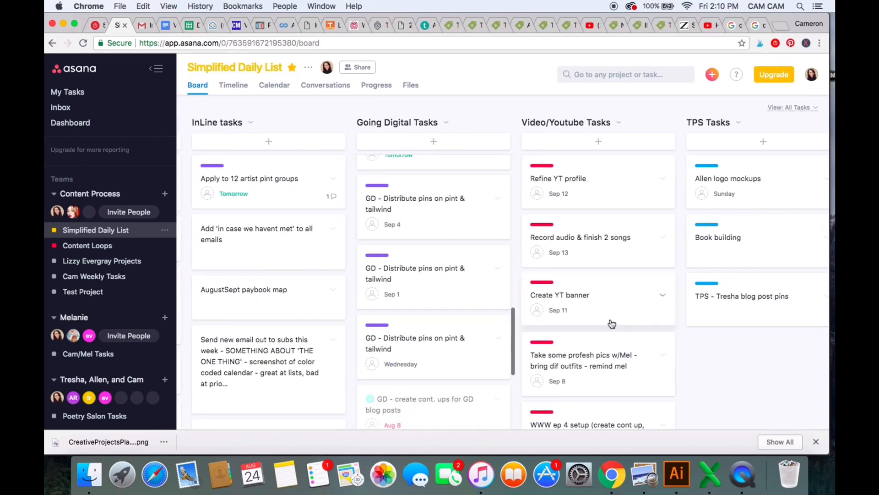
scroll(703, 326, right, 3)
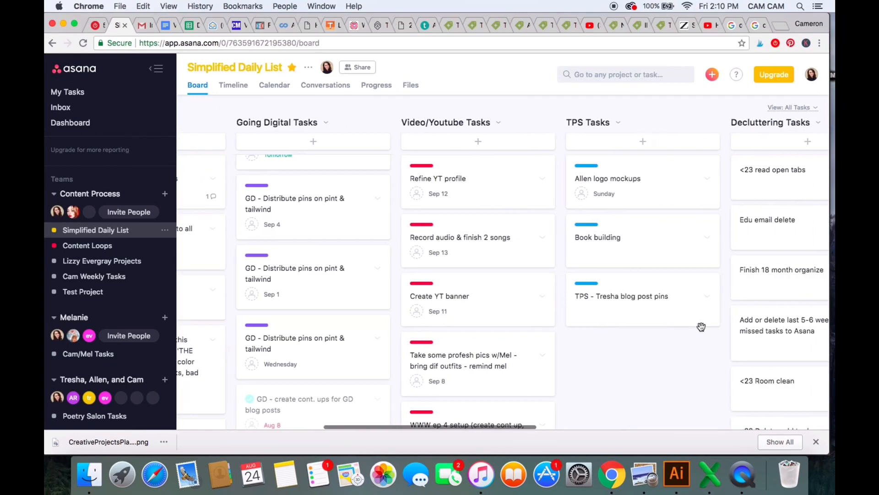
scroll(701, 296, right, 4)
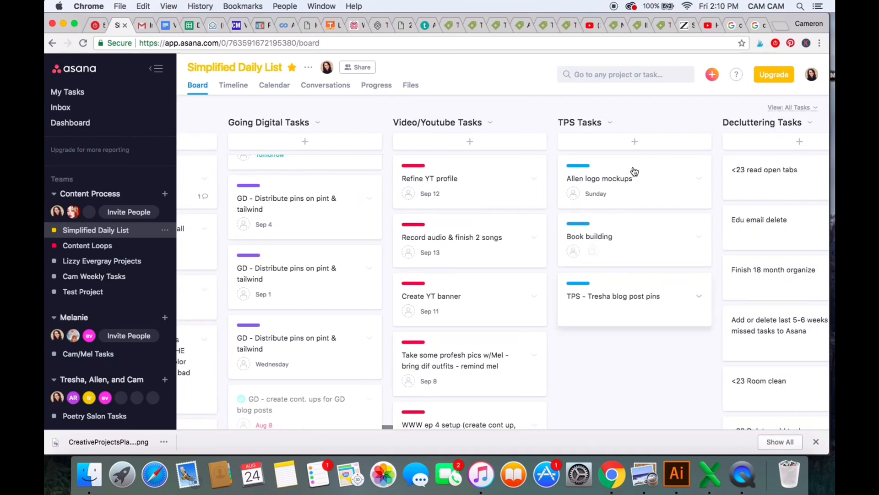
Delete the logo mockups task from the TPS Tasks column and add it again under the same title
click(706, 194)
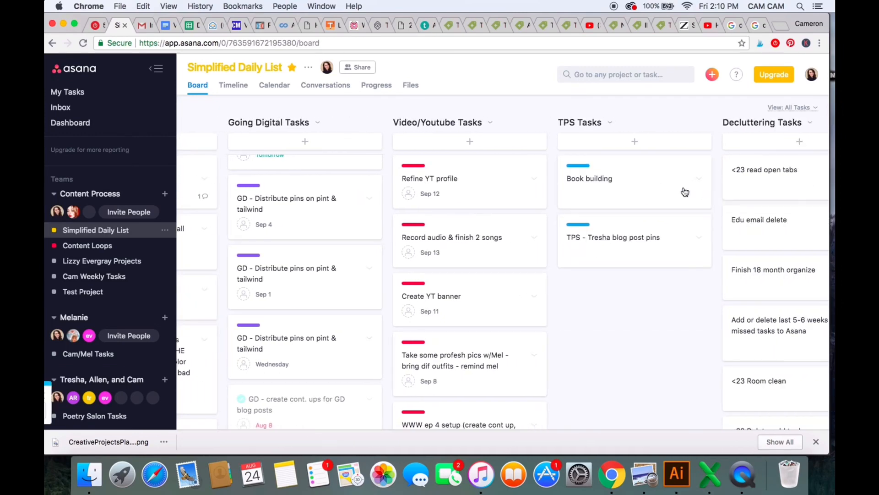
click(634, 143)
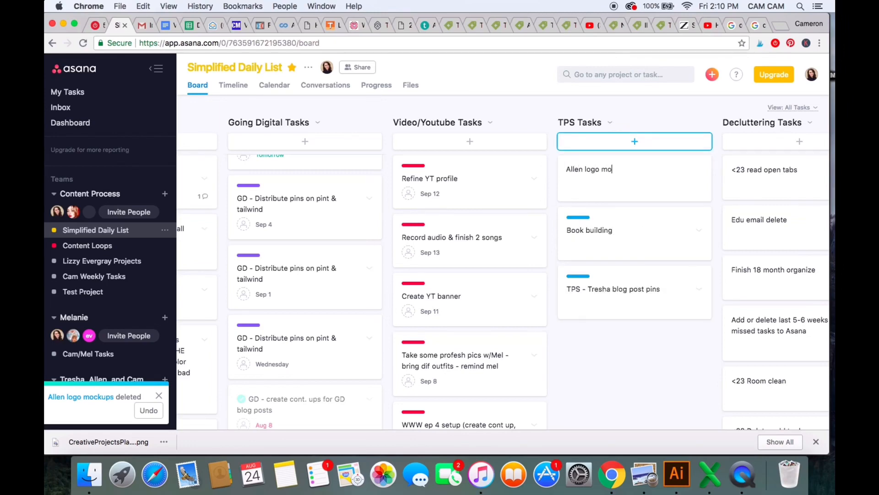
text(Allen logo mockups)
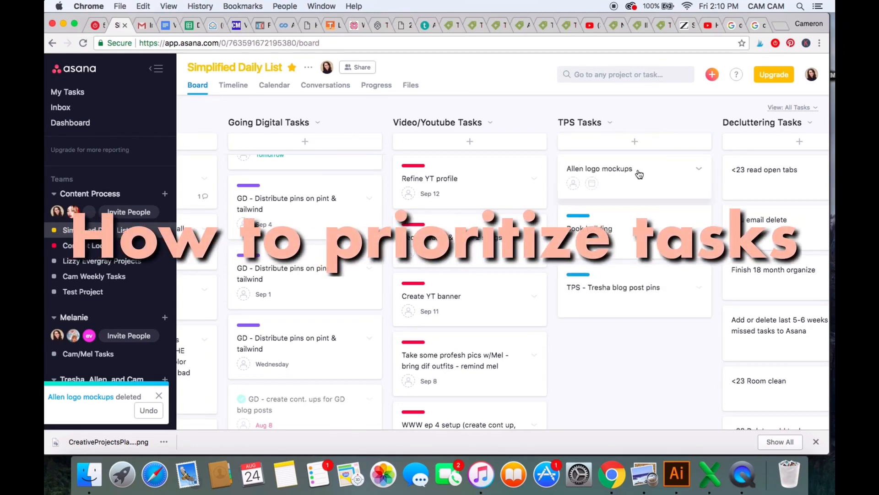
Open the new logo mockups task and add the existing tag tps to it
click(639, 169)
click(656, 89)
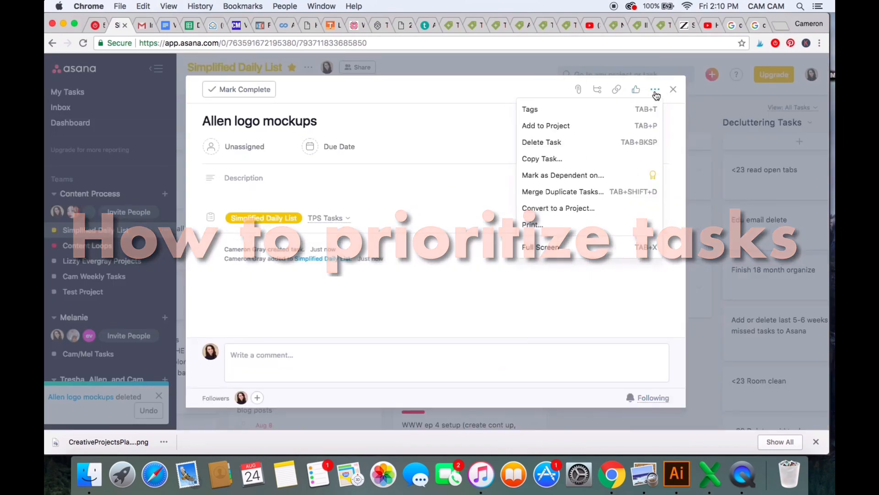
click(637, 112)
text(tp)
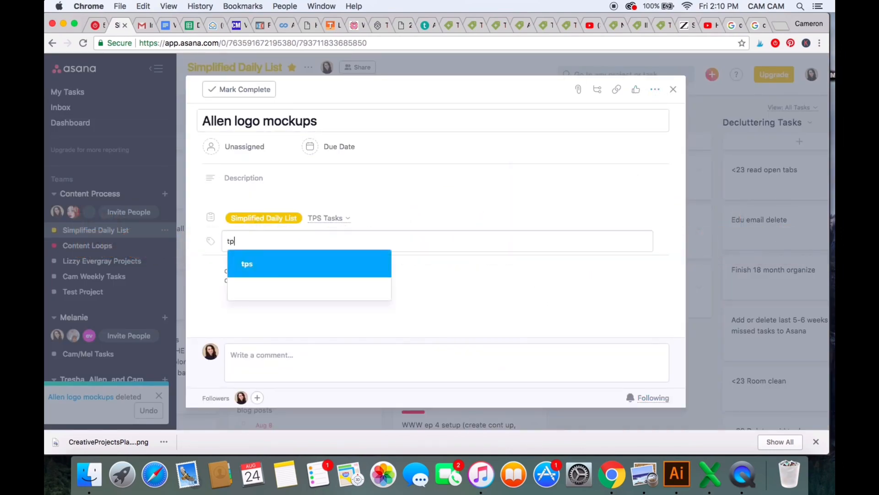
text(s)
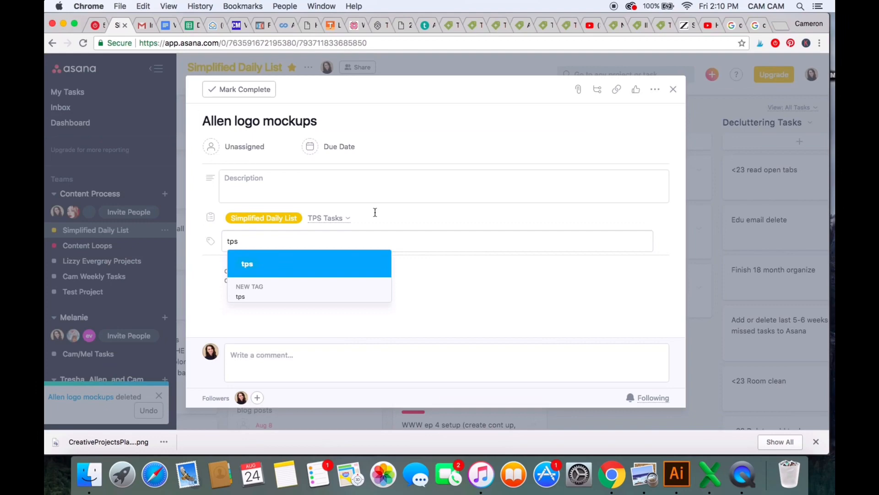
click(335, 261)
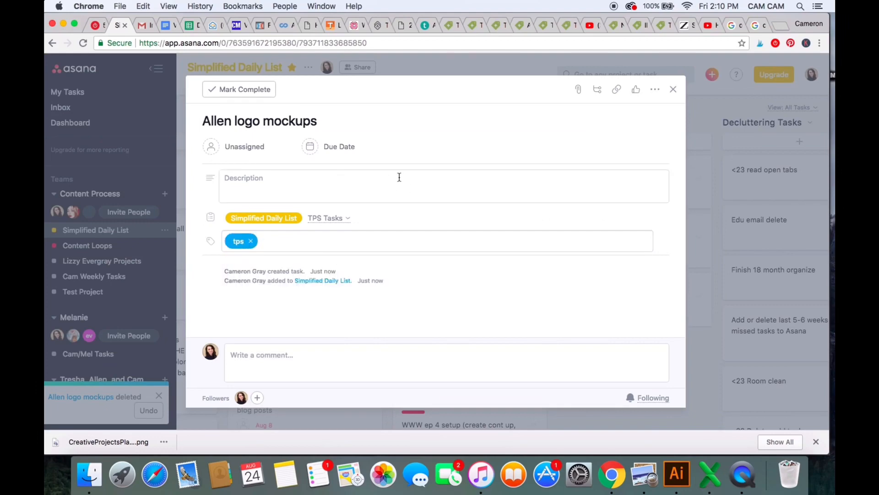
Set the logo mockups task's due date to August 26, 2018 and close the task
click(330, 146)
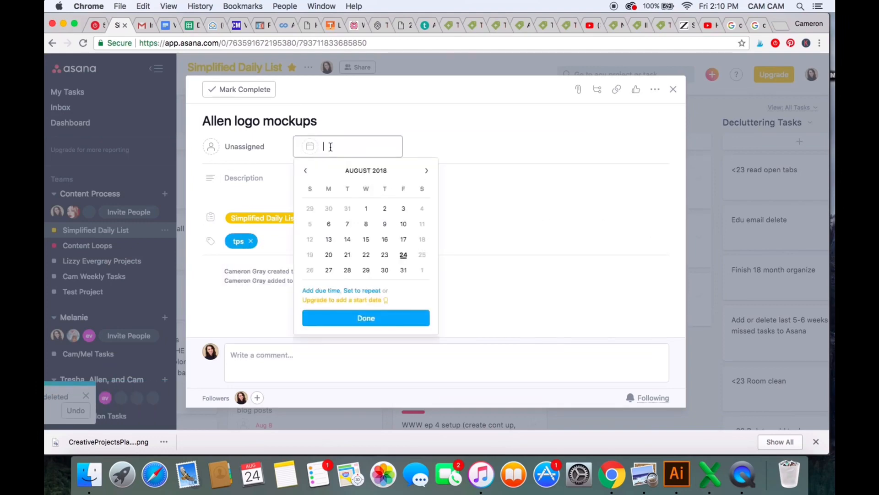
click(310, 270)
right_click(592, 209)
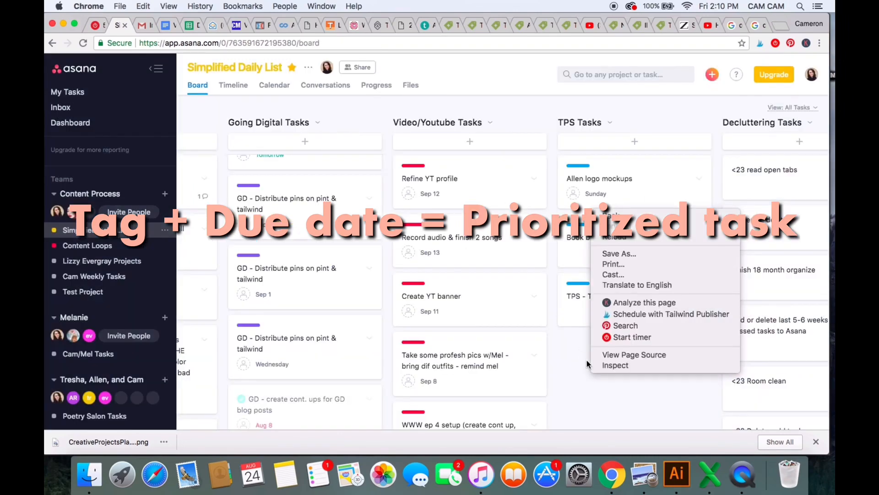
click(589, 382)
Display the project as a calendar with weekends shown and locate the logo mockups task on August 26
click(268, 85)
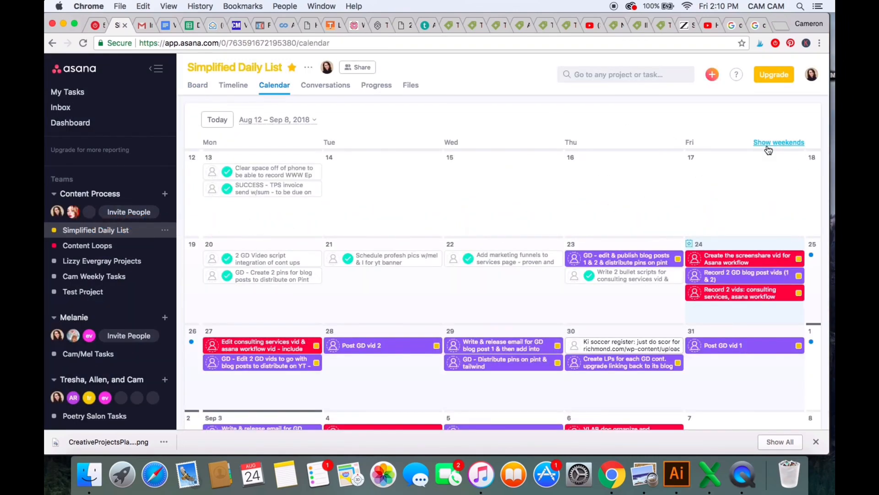
click(768, 145)
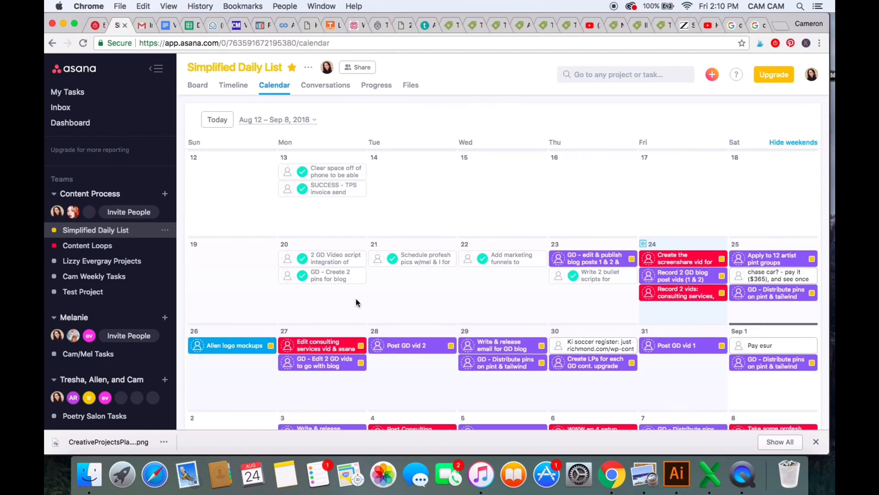
scroll(357, 302, down, 5)
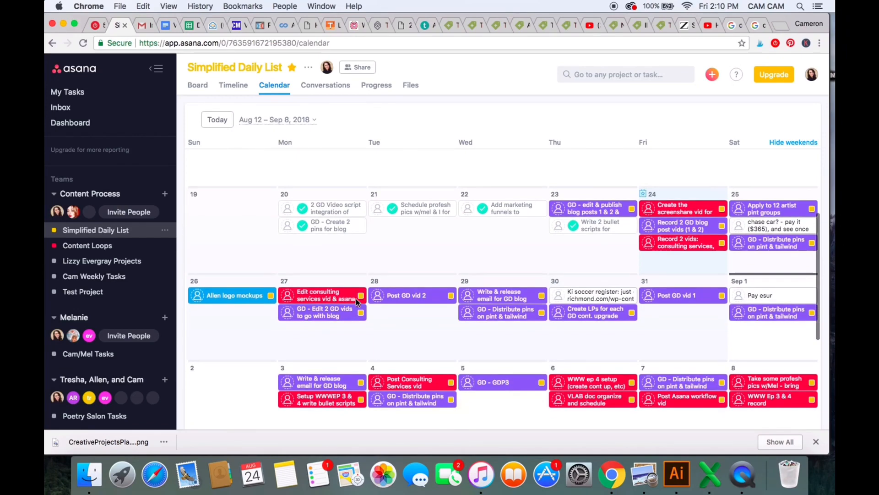
scroll(357, 303, down, 1)
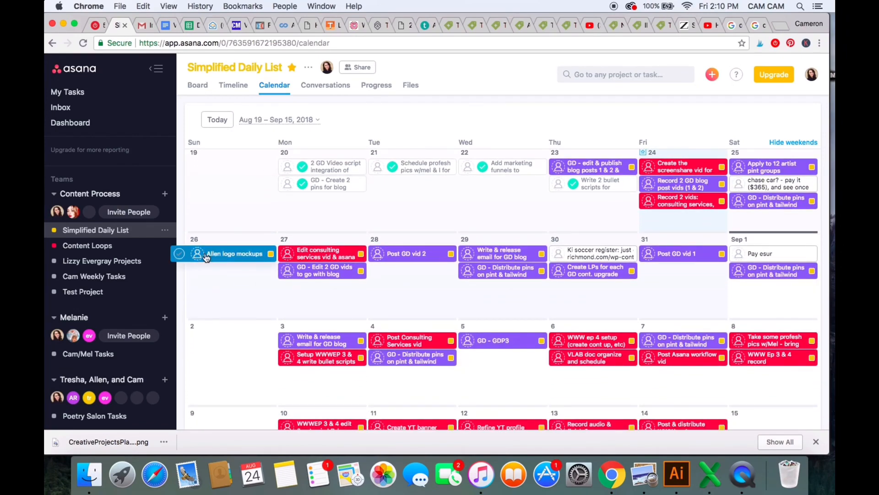
scroll(117, 317, up, 2)
View the form for creating a new team and close it without creating one
scroll(105, 361, down, 5)
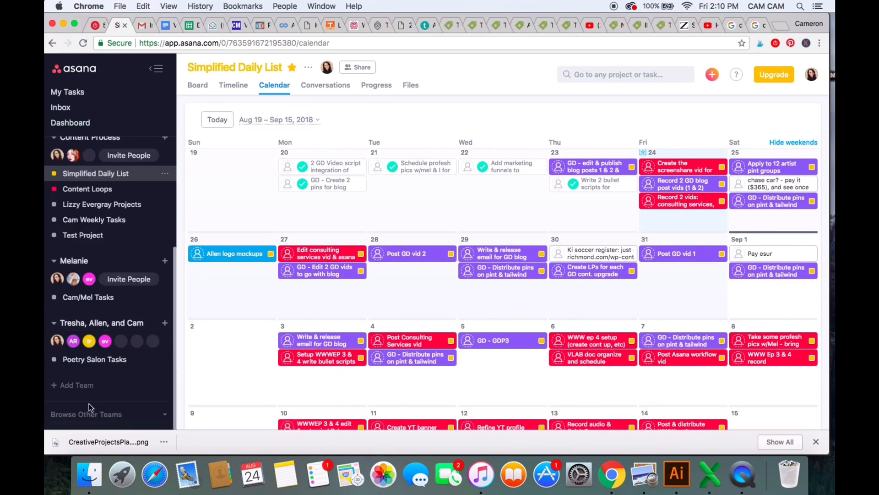
click(78, 386)
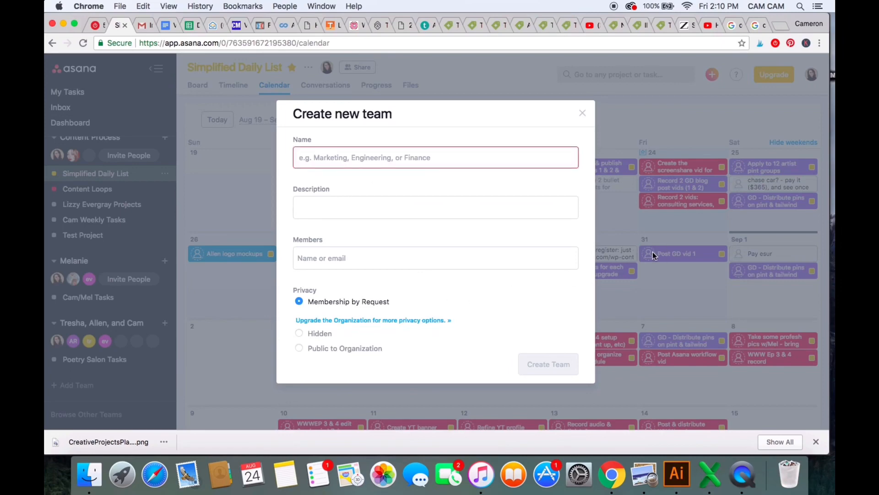
click(582, 115)
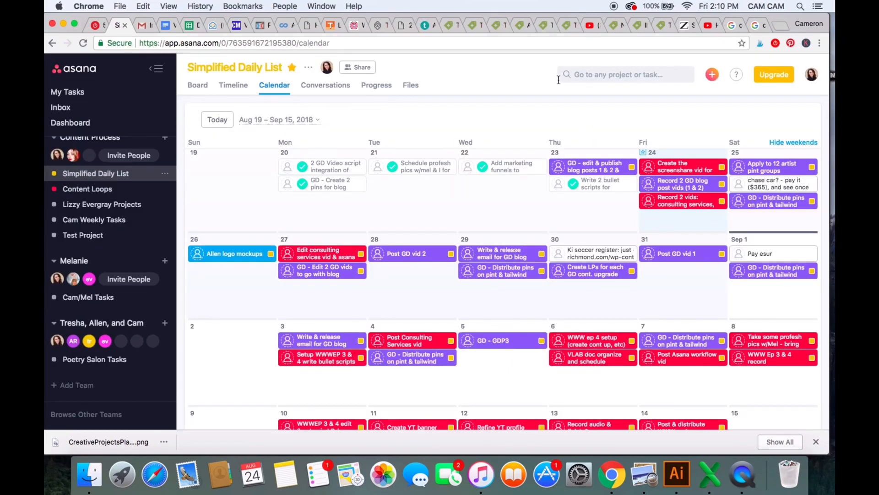
Search projects and tasks for "email", look at the suggestions and dismiss them
click(576, 77)
text(email)
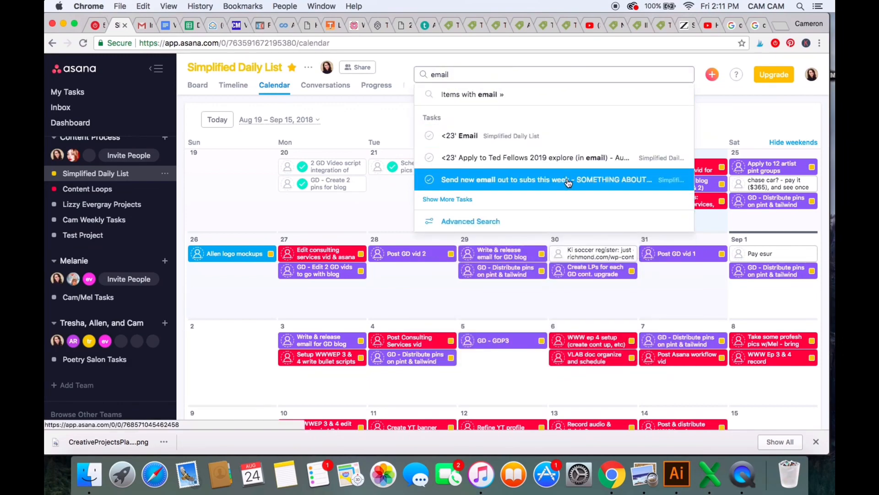
click(699, 98)
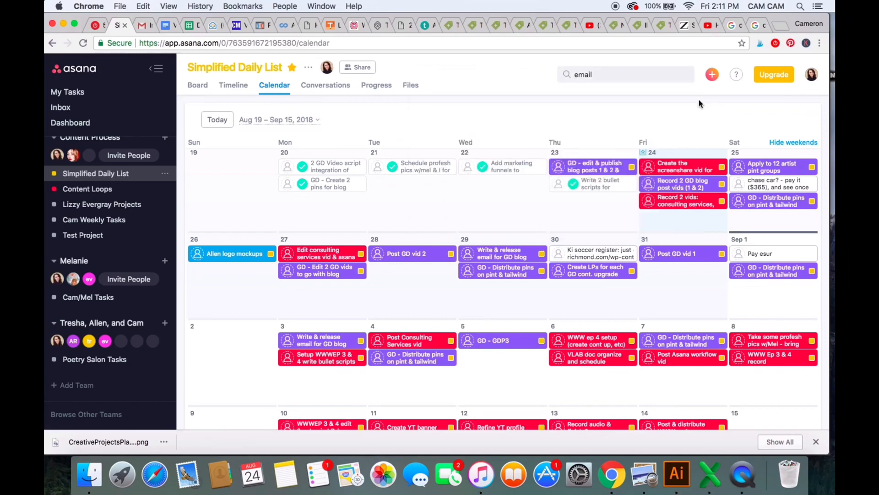
Return to the board and enter "sd" as assignee of the Ted Fellows 2019 task in Today's Chronological List
click(191, 86)
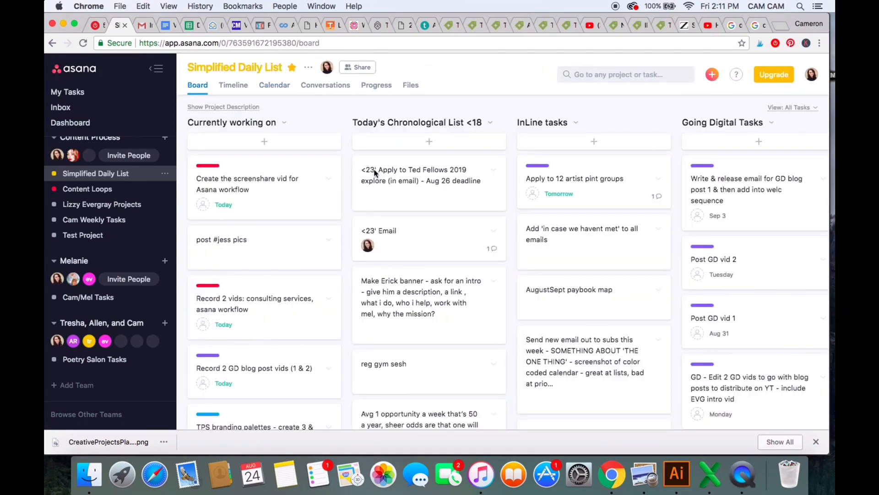
click(367, 195)
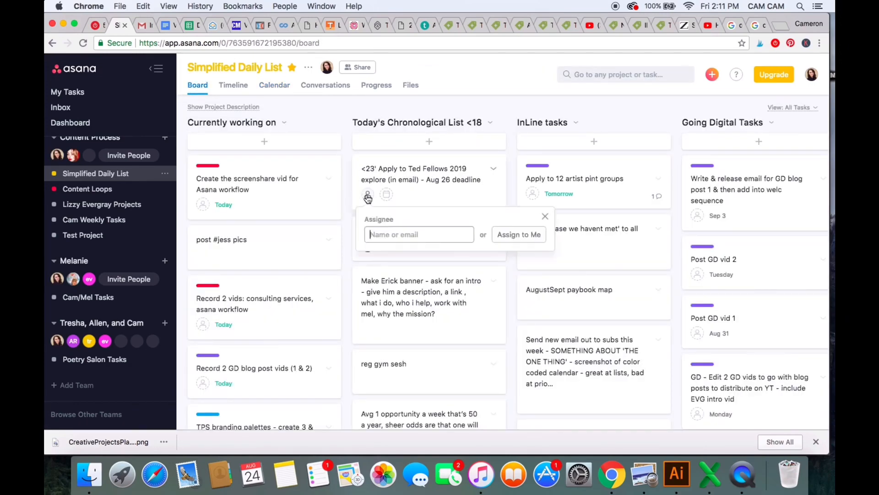
text(sd)
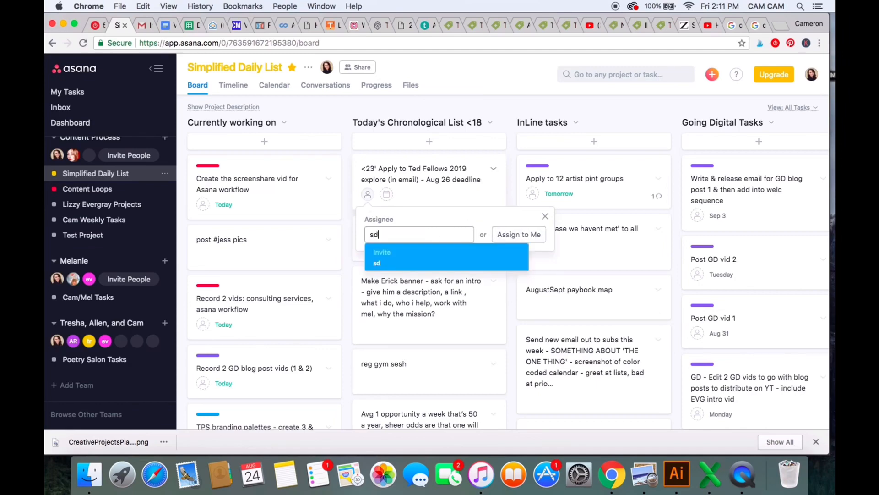